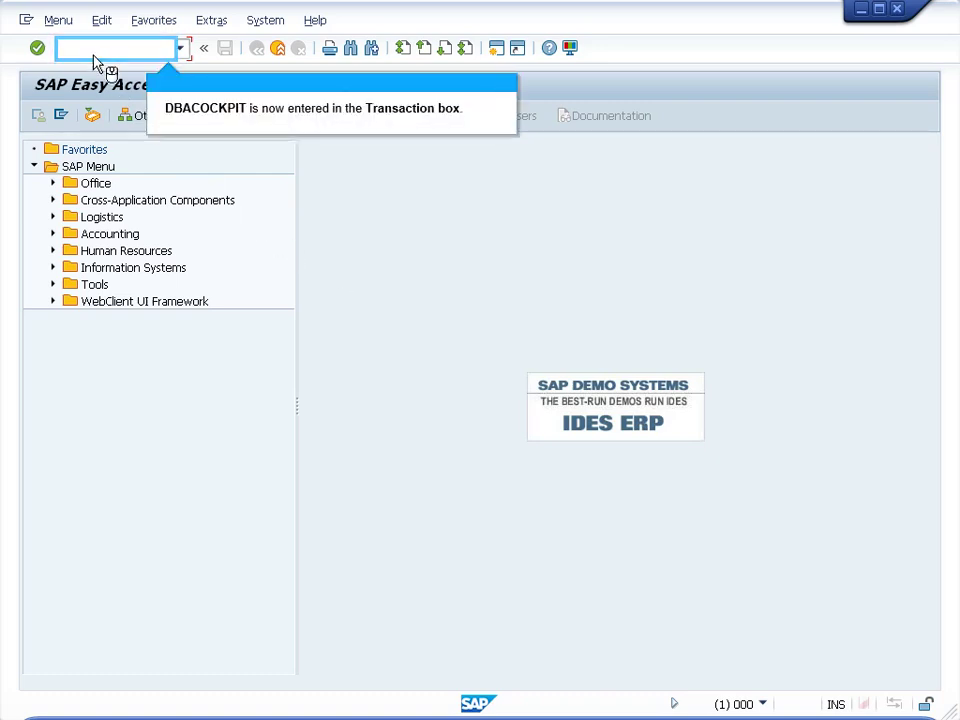
# Open SQL Script Maintenance from the Configuration folder of transaction DBACOCKPIT
pyautogui.write('DBACOCKPIT')
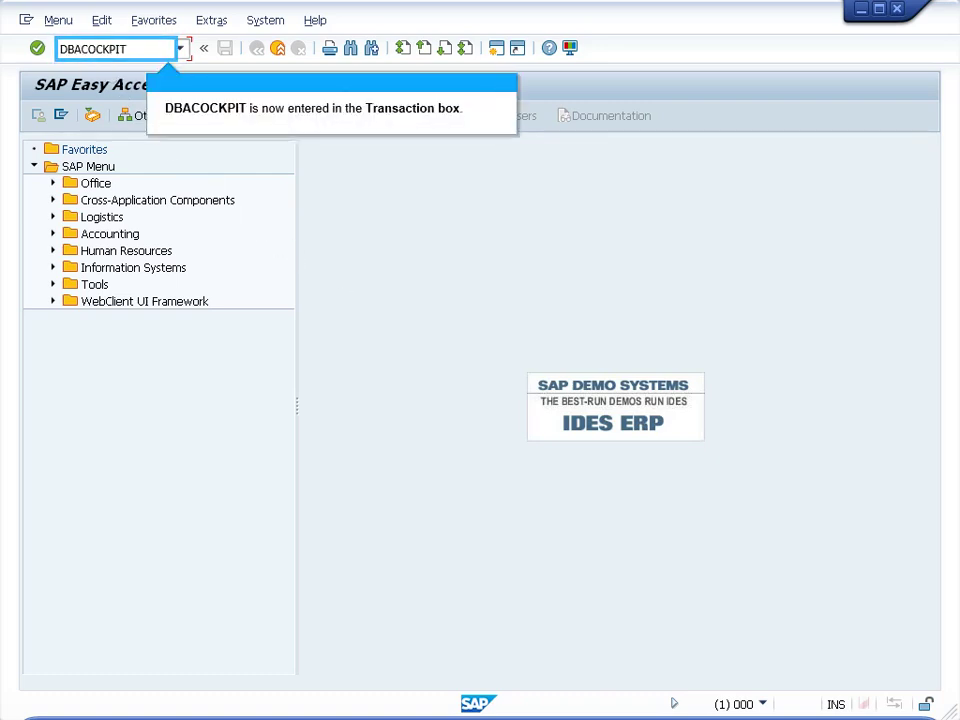
pyautogui.press('Return')
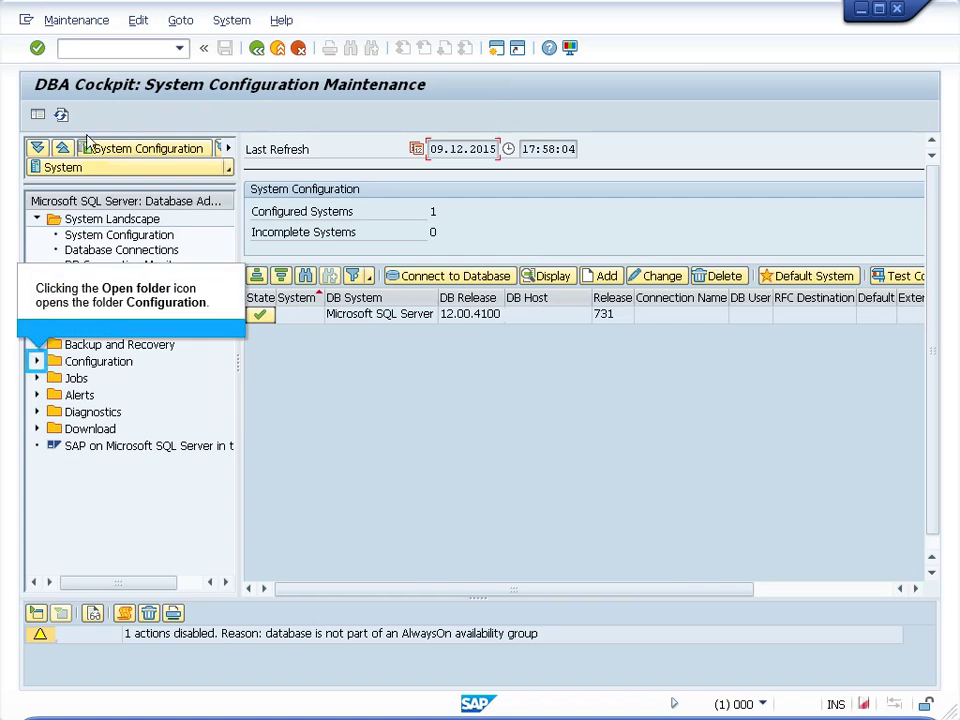
pyautogui.click(36, 364)
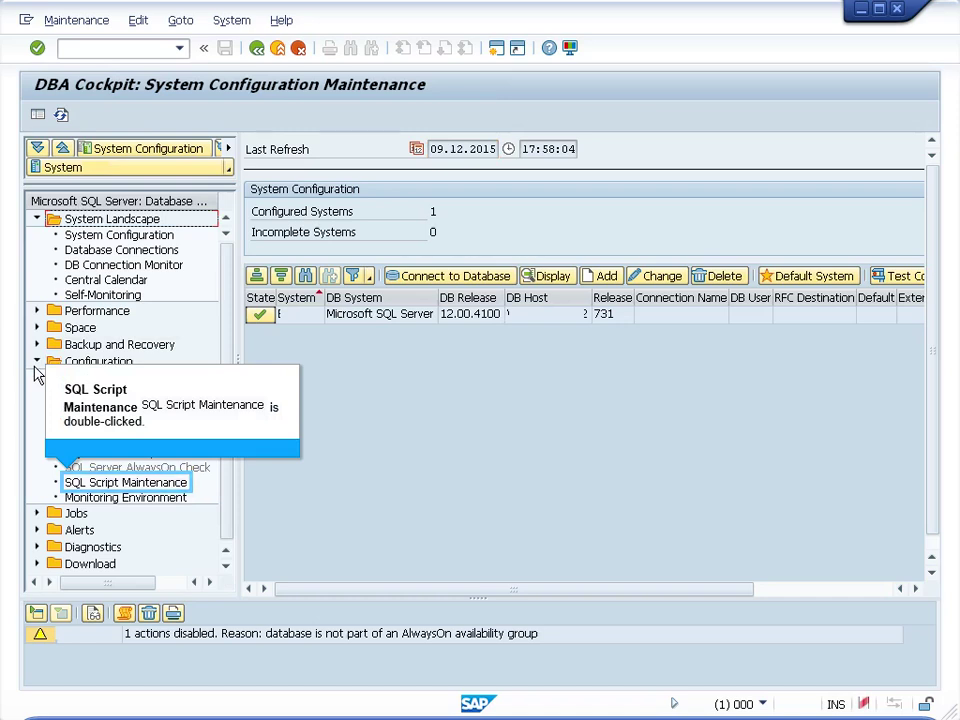
pyautogui.doubleClick(104, 484)
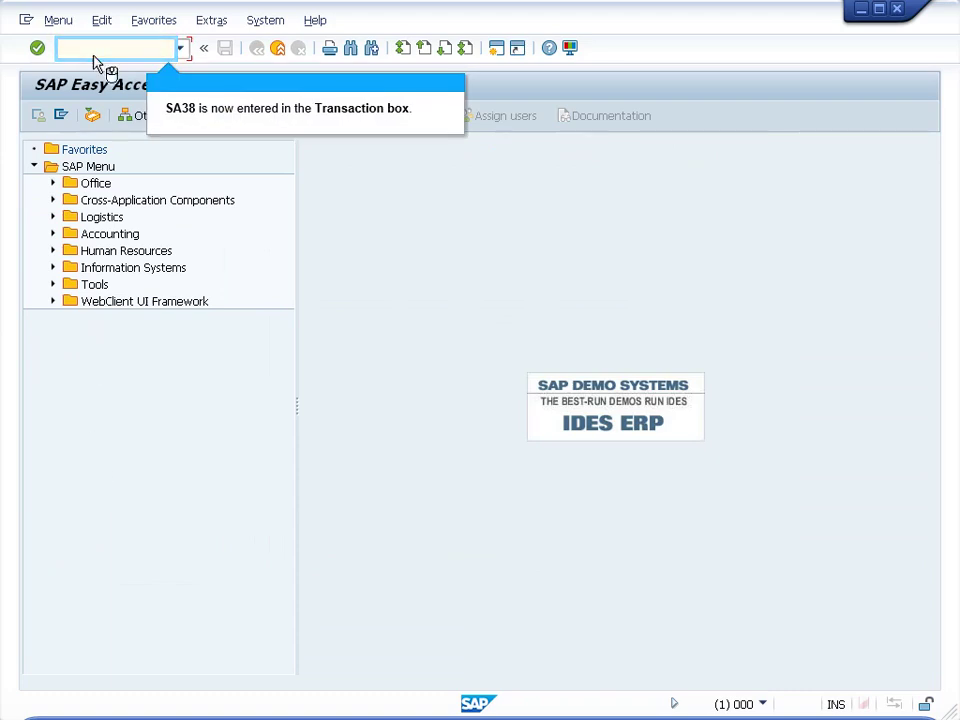
# Start transaction SA38 and execute the program MSSPROCS
pyautogui.write('SA38')
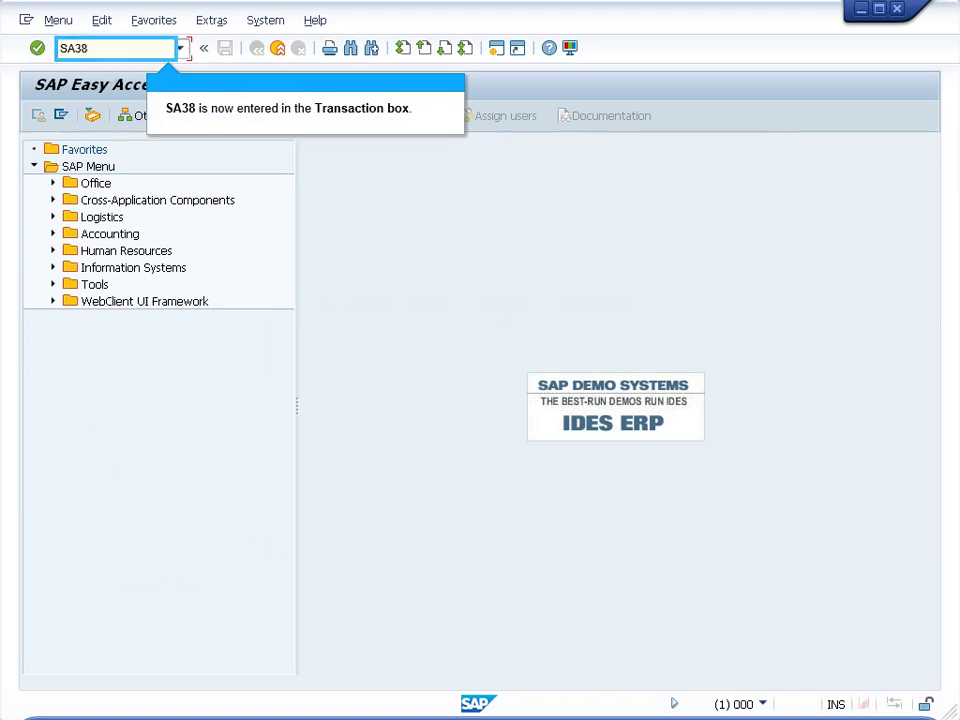
pyautogui.press('Return')
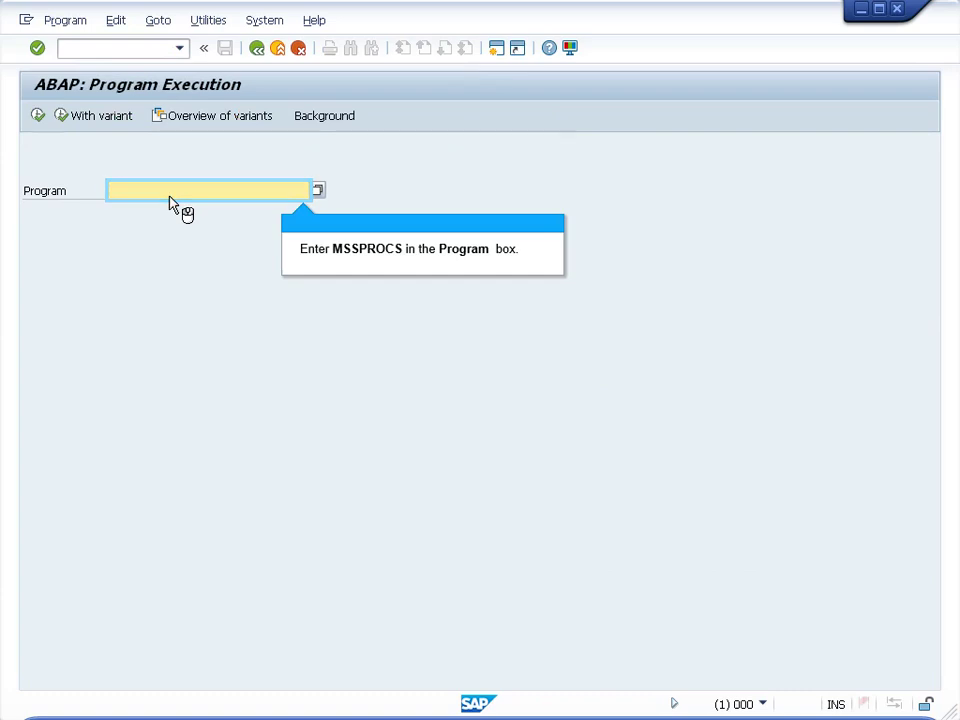
pyautogui.click(170, 192)
pyautogui.write('MSSPROCS')
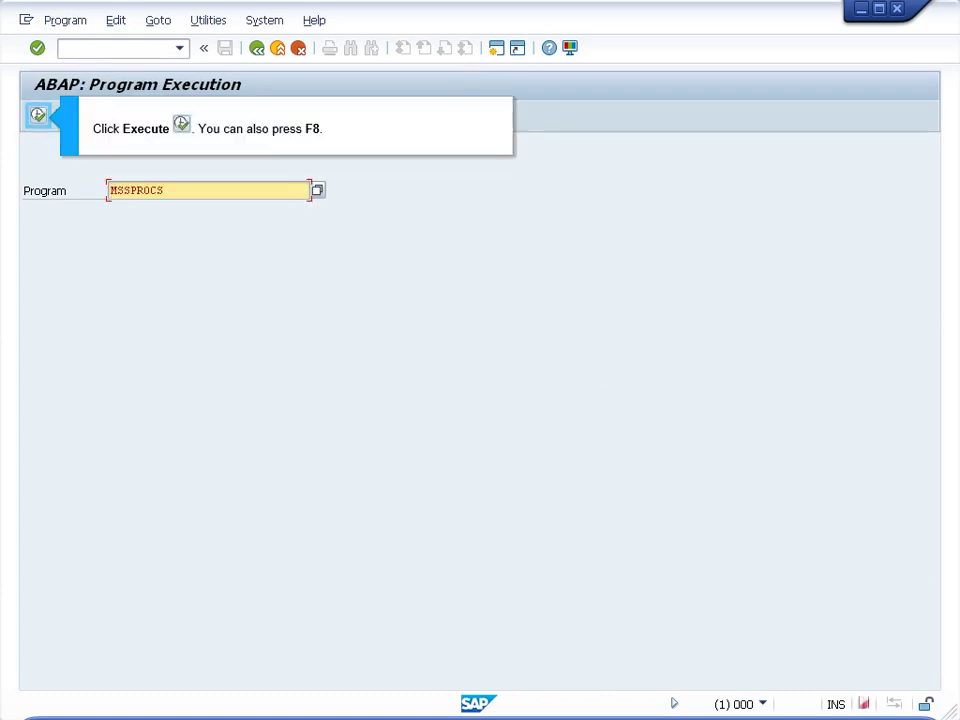
pyautogui.click(38, 118)
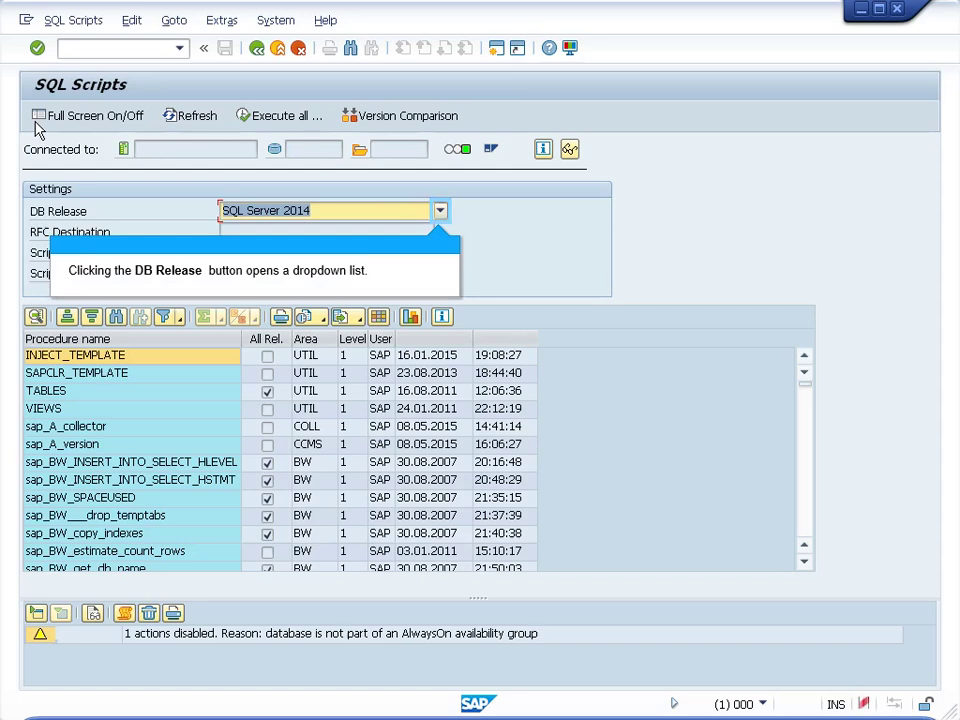
# Select SQL Server 2014 as the DB release and filter the list by the procedure name sap_db_encryption
pyautogui.click(440, 220)
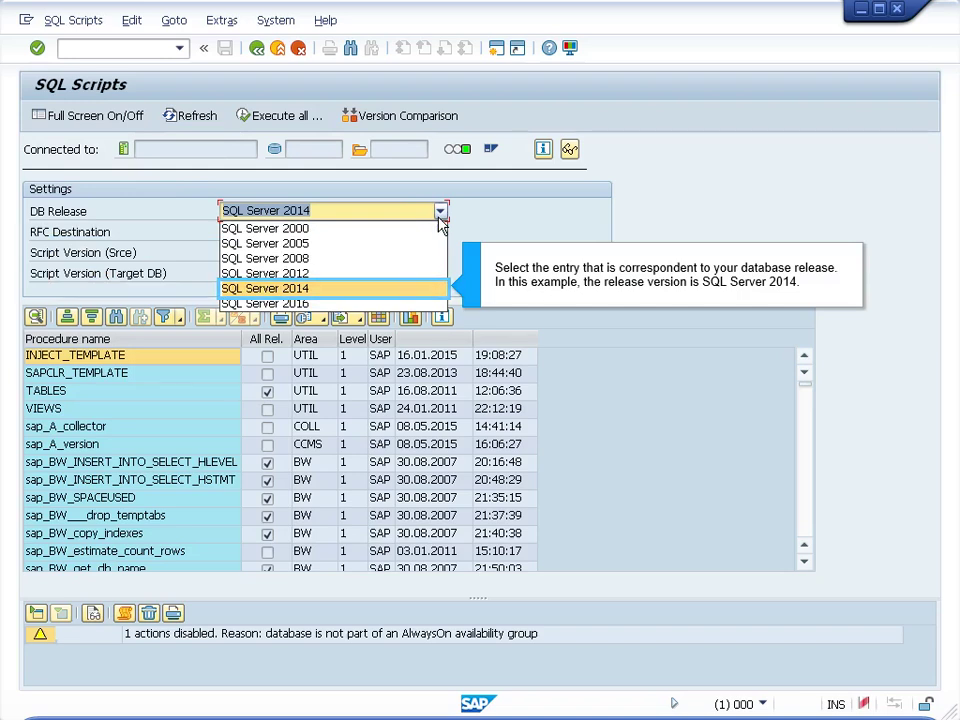
pyautogui.click(305, 292)
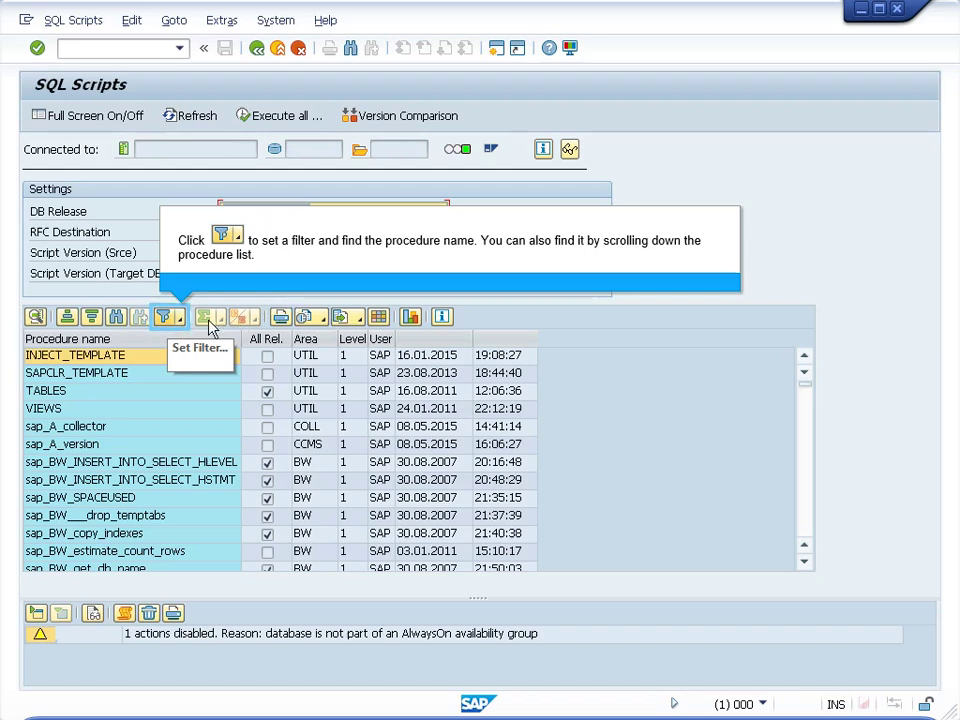
pyautogui.click(166, 318)
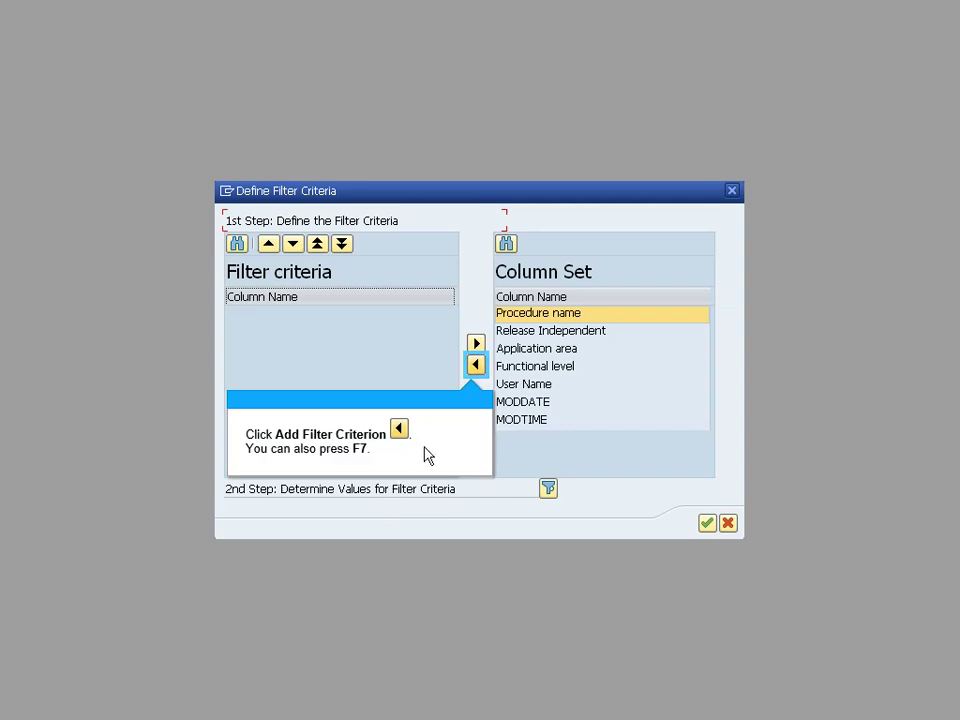
pyautogui.click(476, 366)
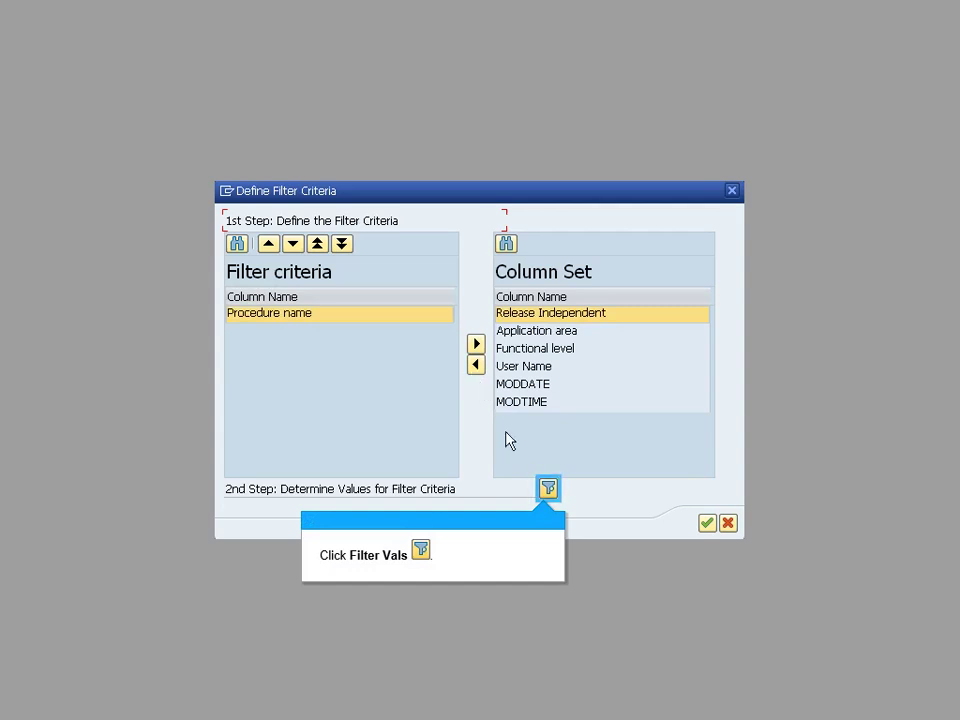
pyautogui.click(548, 488)
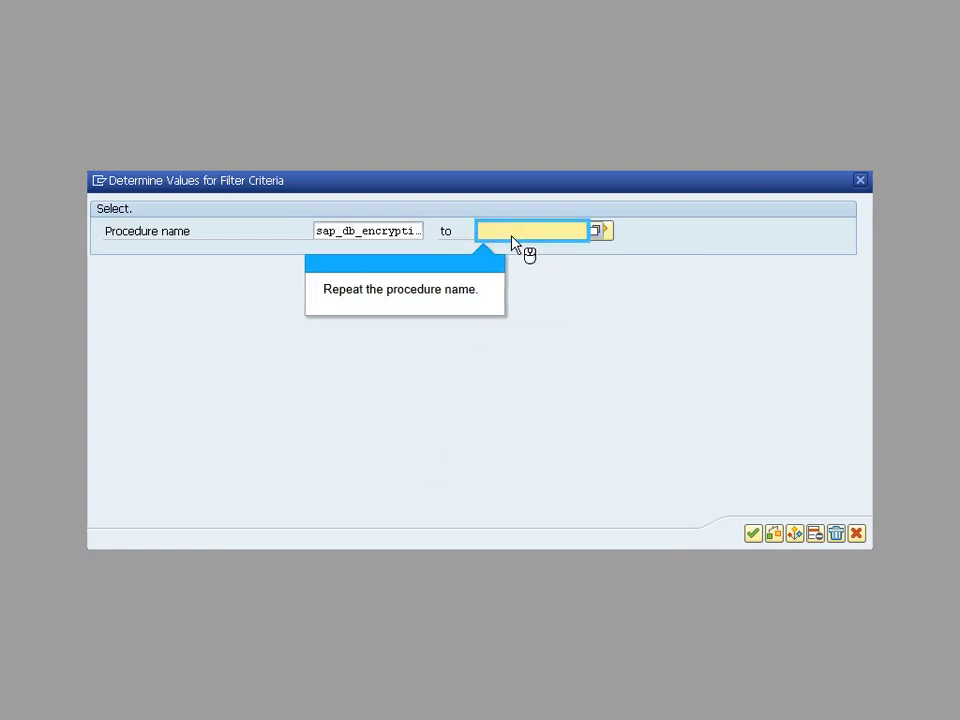
pyautogui.write('sap_db_encryption')
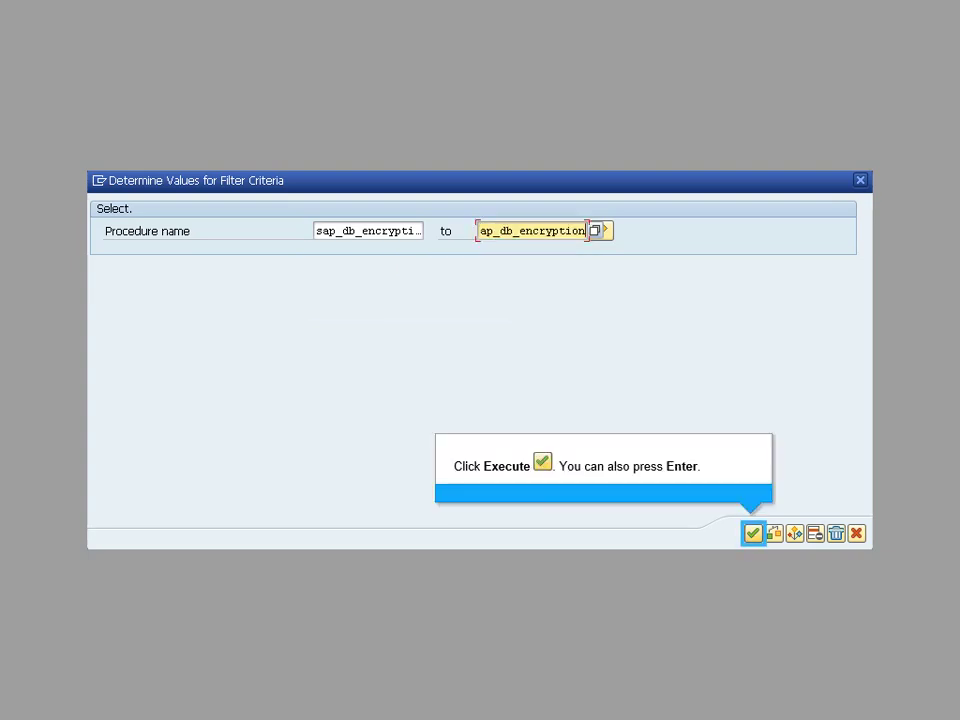
pyautogui.click(753, 533)
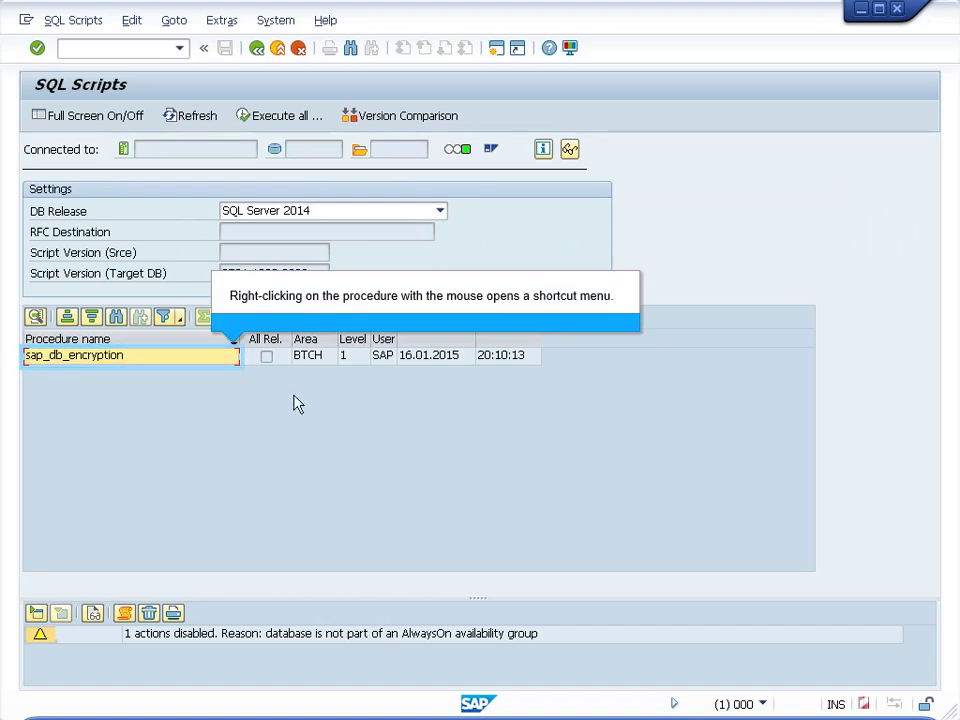
# Open the sap_db_encryption script for editing, copy its entire content as a backup and replace it with the new script content
pyautogui.rightClick(91, 370)
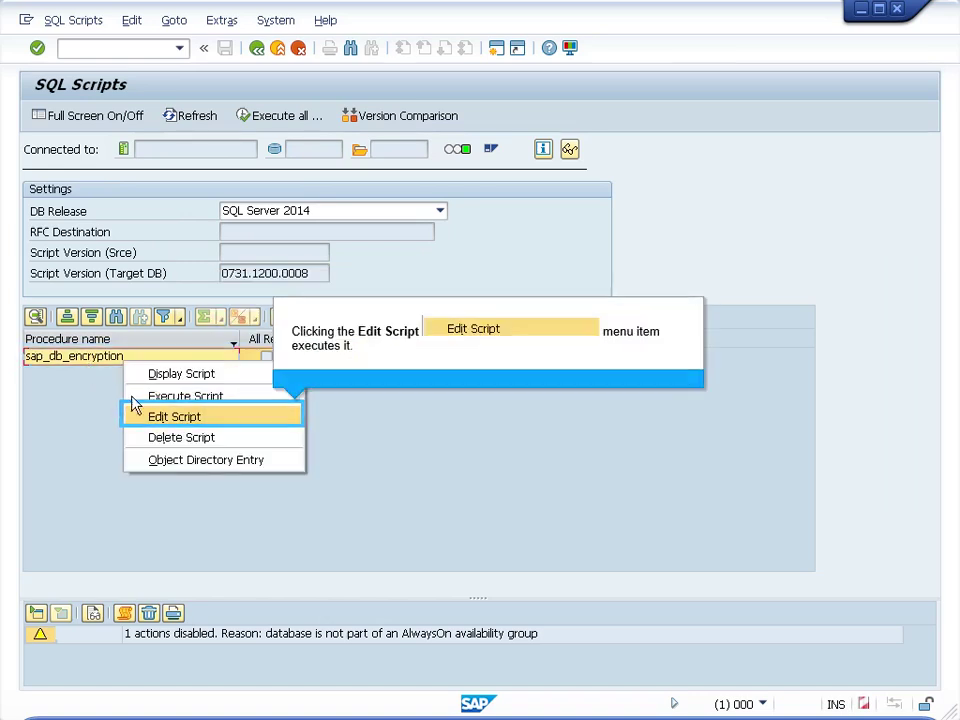
pyautogui.click(180, 422)
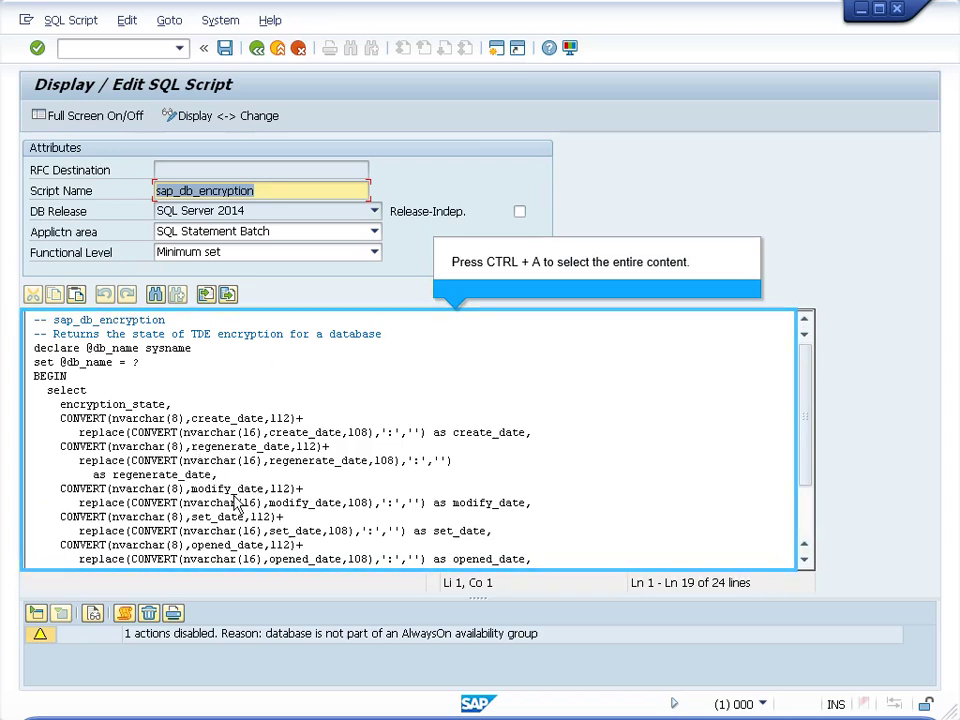
pyautogui.hotkey('ctrl', 'a')
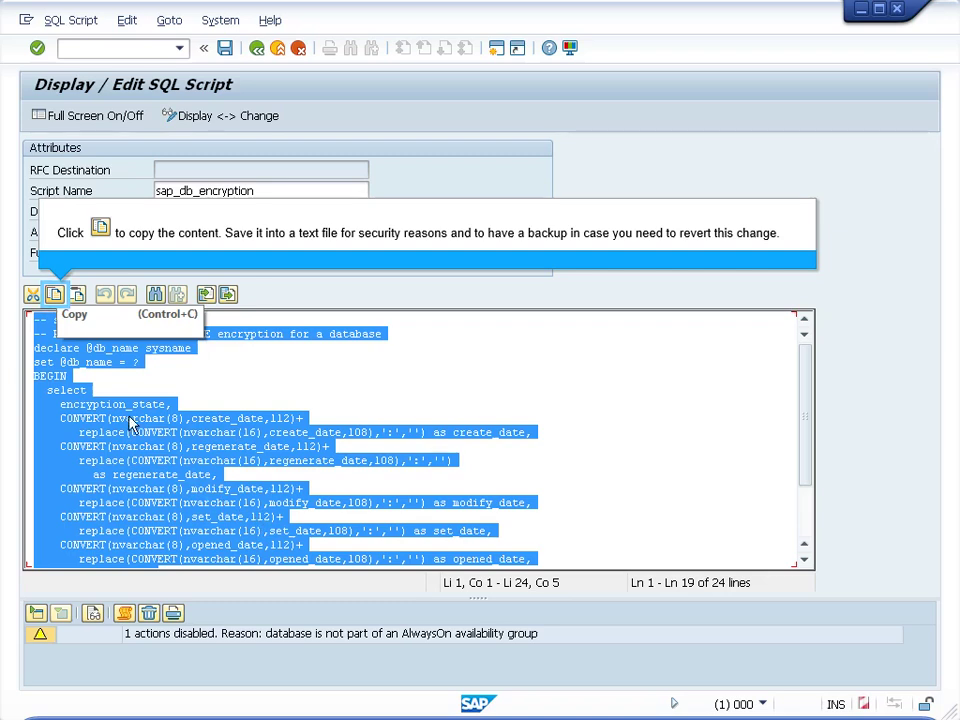
pyautogui.click(54, 296)
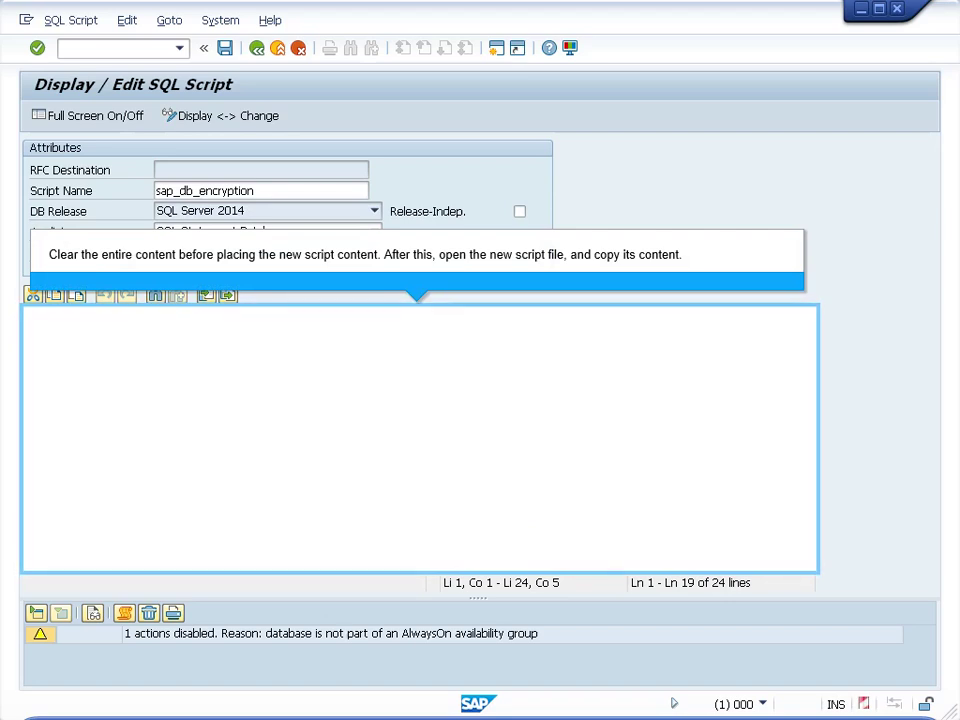
pyautogui.press('Delete')
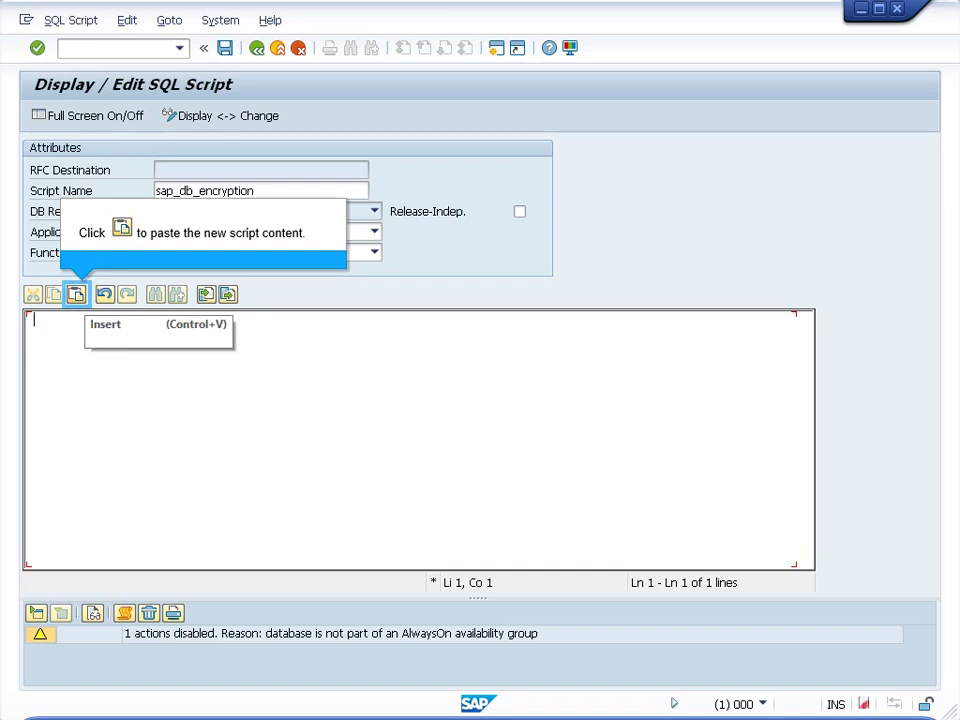
pyautogui.click(75, 298)
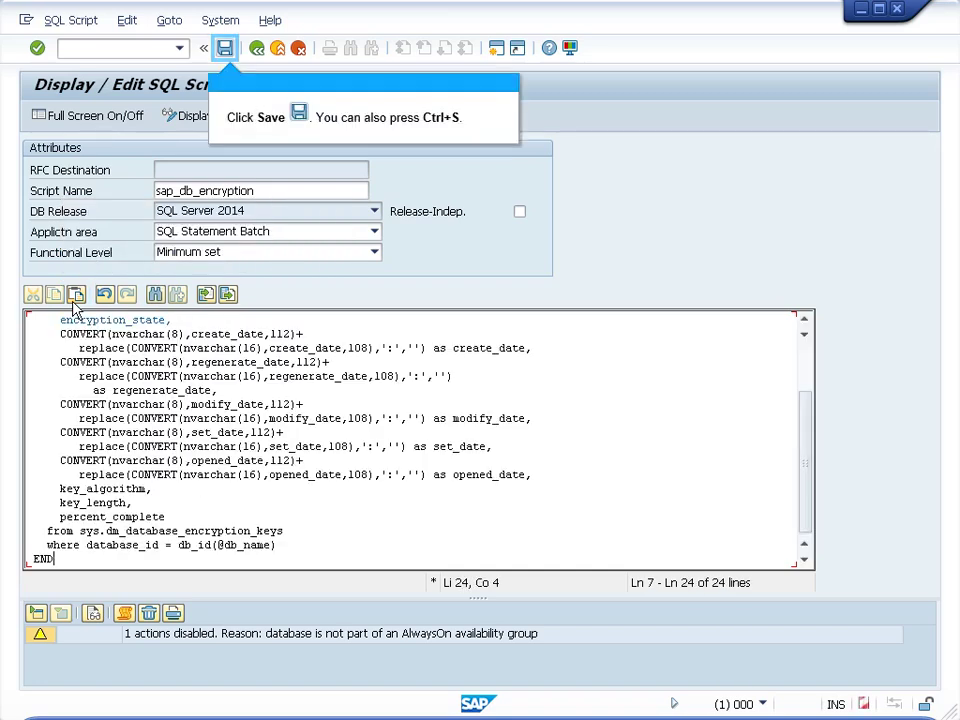
# Save the script with its changes copied to the SQL Server 2012 and SQL Server 2016 versions, and return to the script list
pyautogui.click(225, 50)
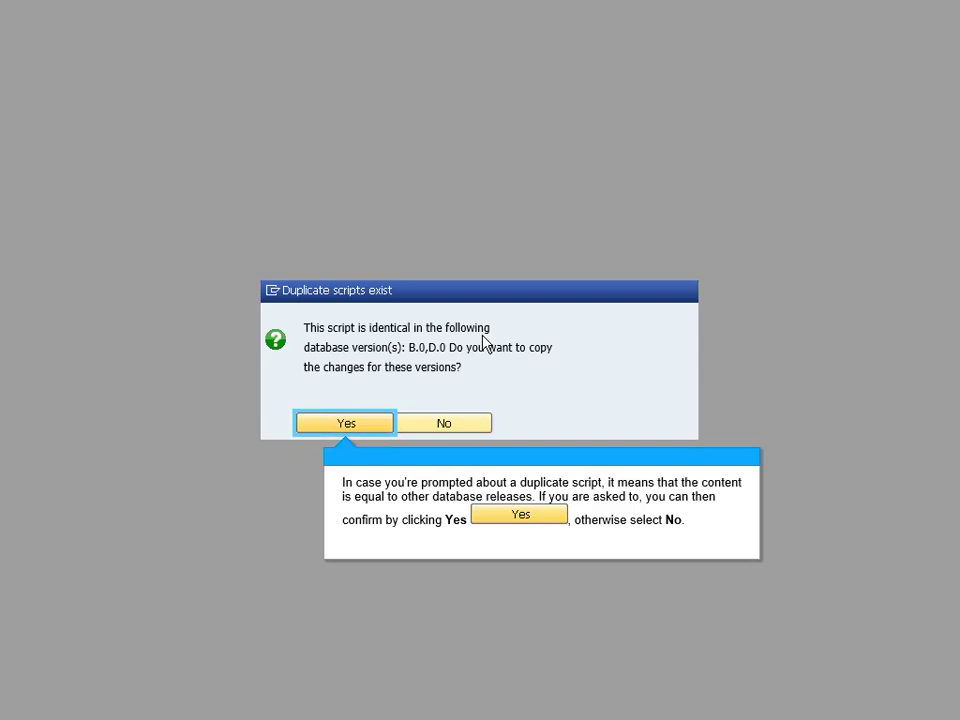
pyautogui.click(332, 425)
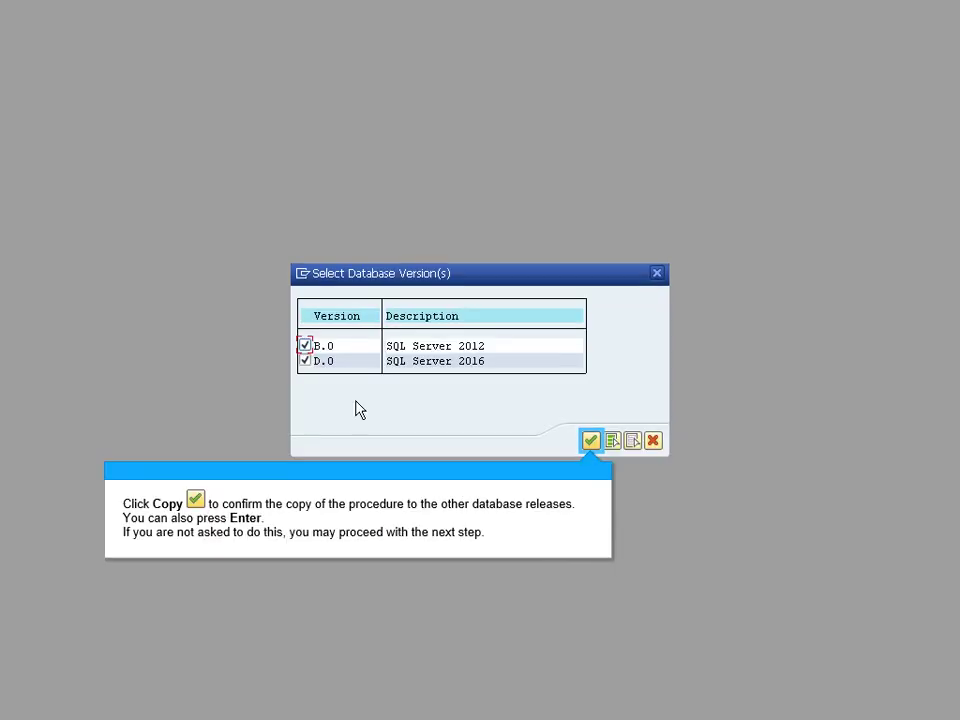
pyautogui.click(591, 441)
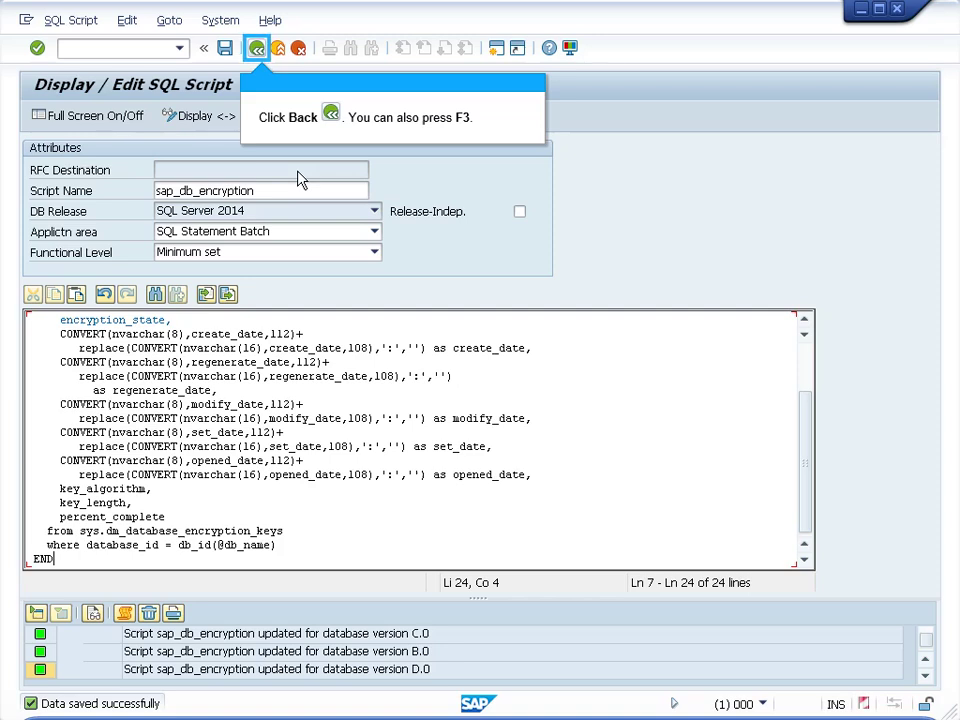
pyautogui.click(257, 50)
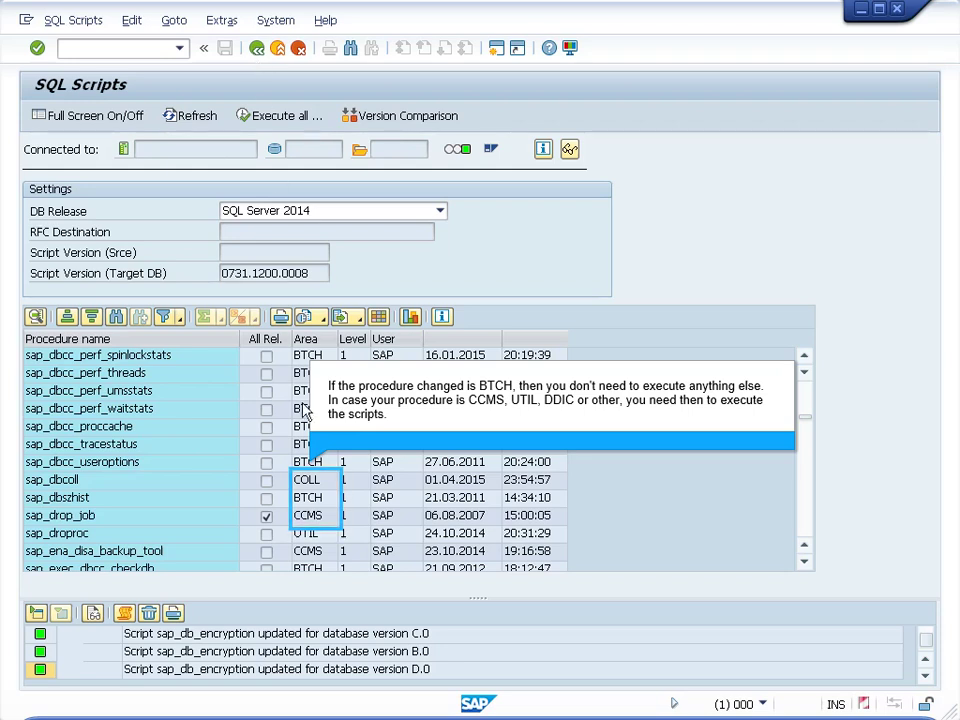
# Select the CCMS procedure sap_drop_job, execute all SQL scripts and exit to the program execution screen
pyautogui.click(308, 518)
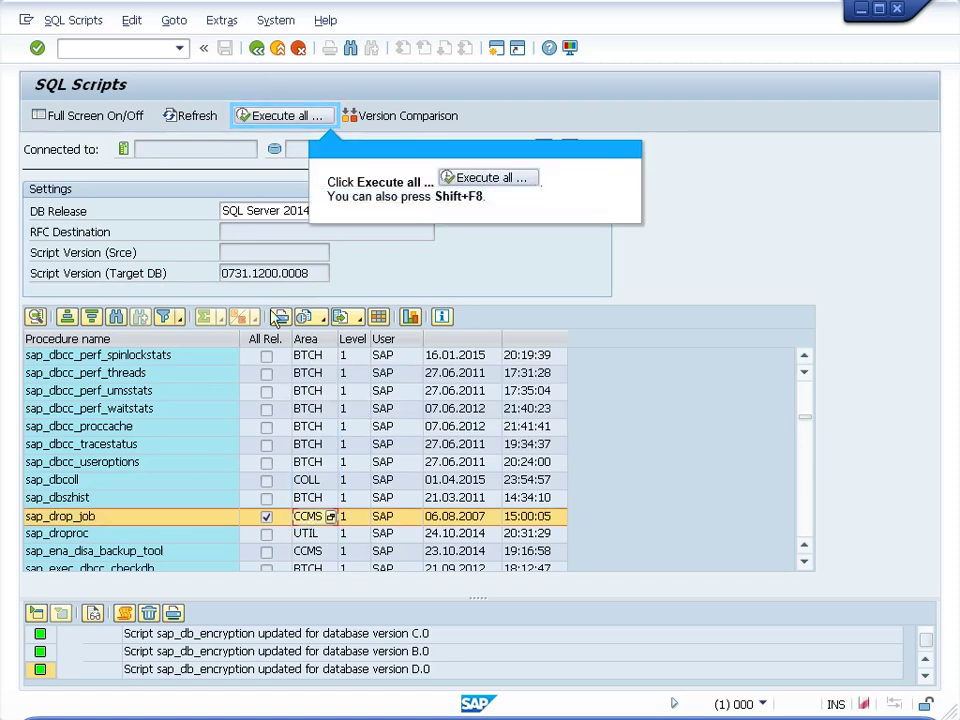
pyautogui.click(270, 122)
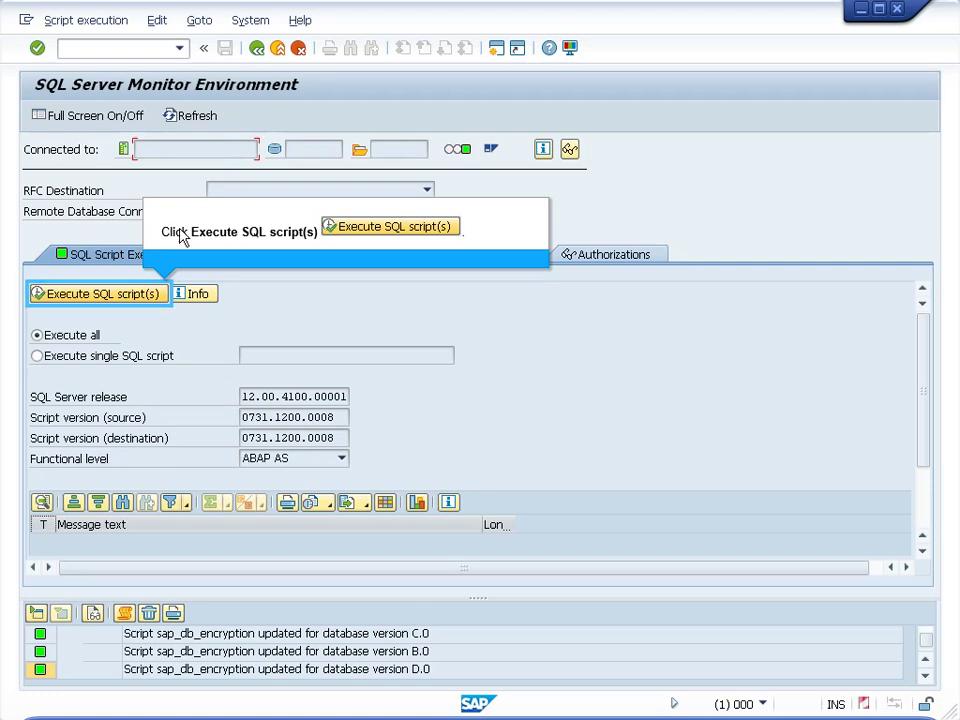
pyautogui.click(71, 300)
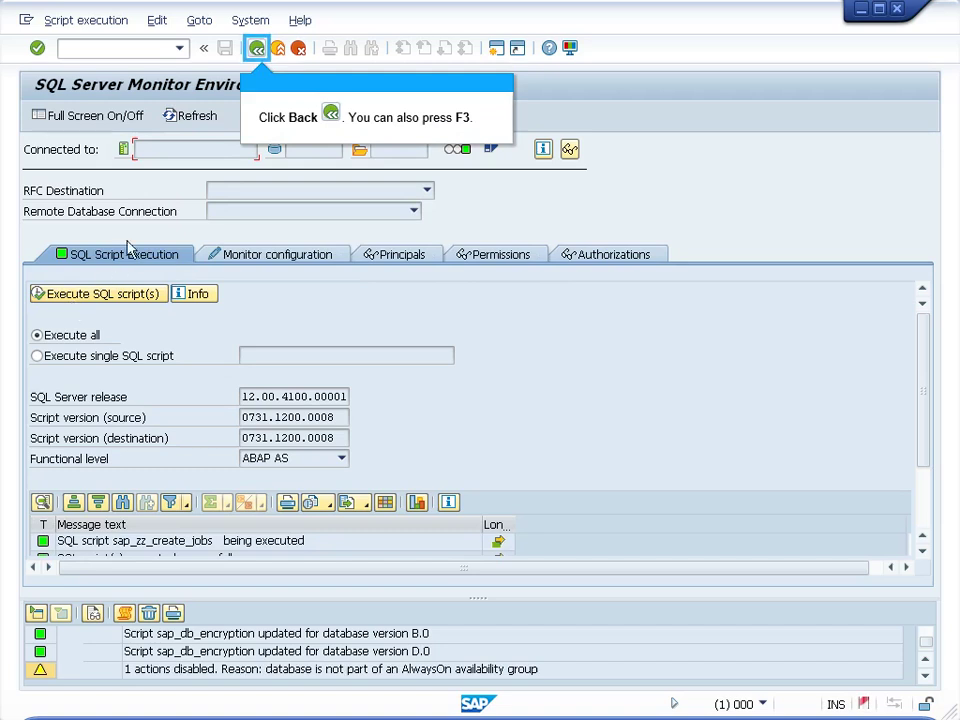
pyautogui.click(257, 50)
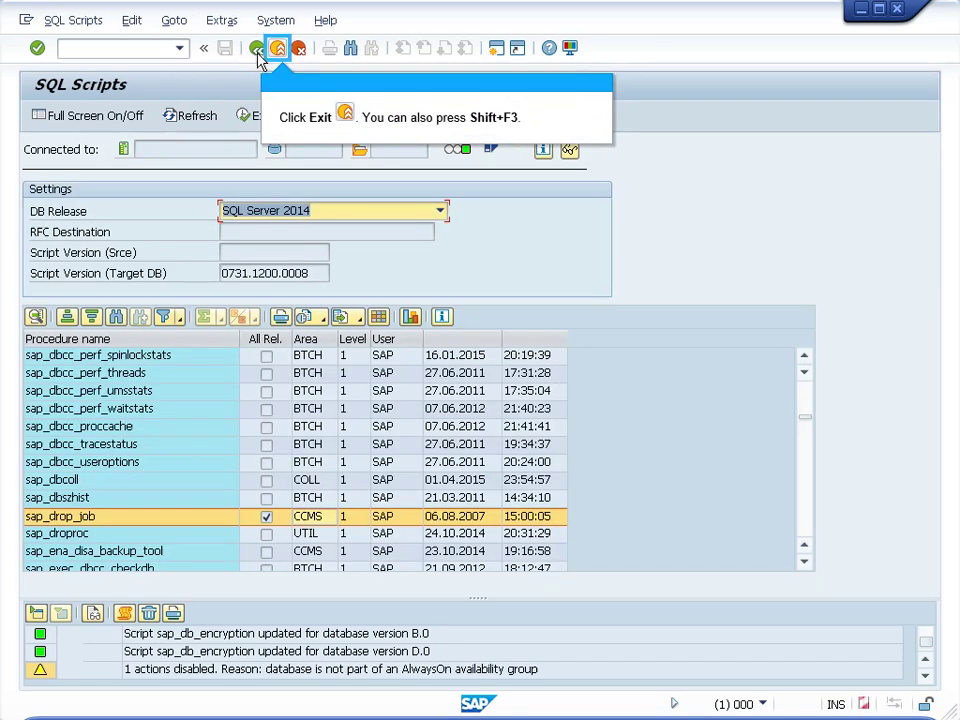
pyautogui.click(278, 52)
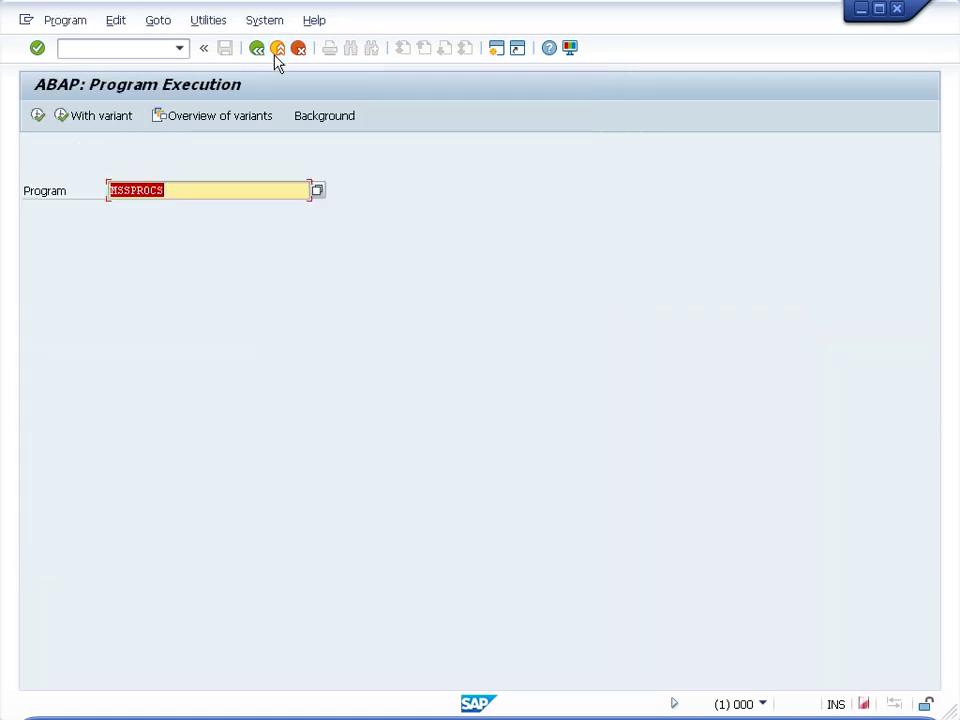